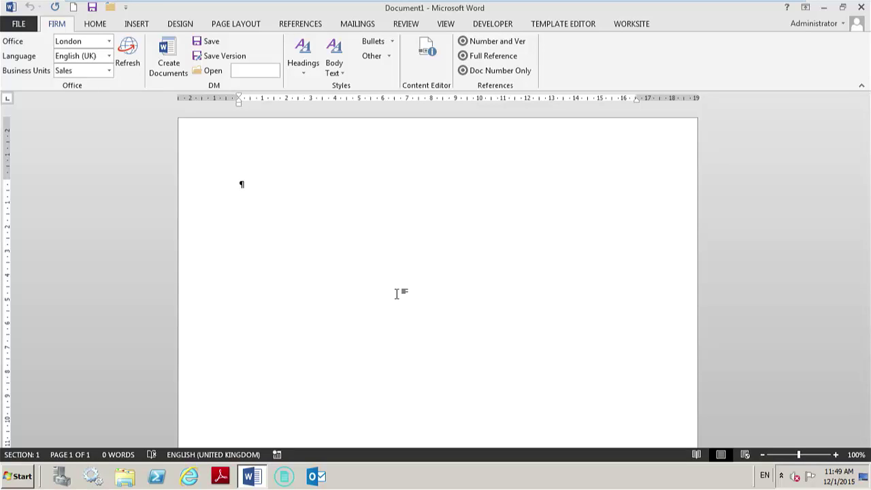
# - Create a new letter from the Engagement Letter tile in the firm's Create Documents template selector
pyautogui.click(167, 59)
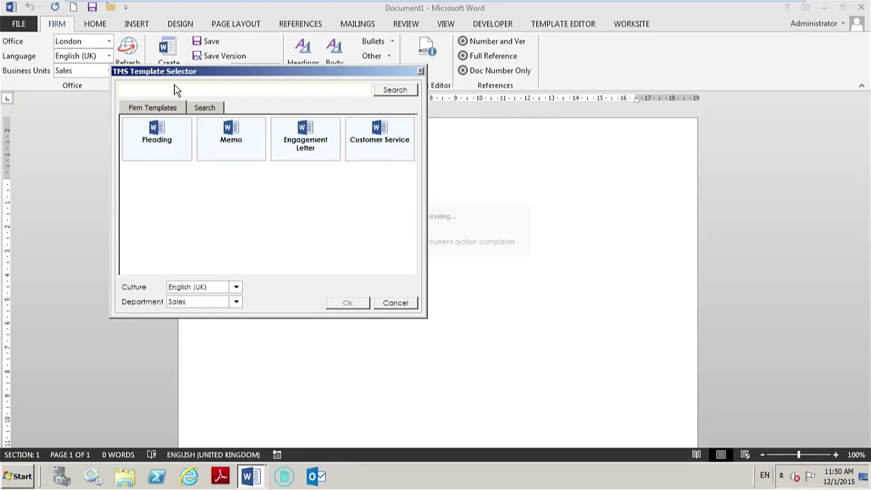
pyautogui.click(301, 151)
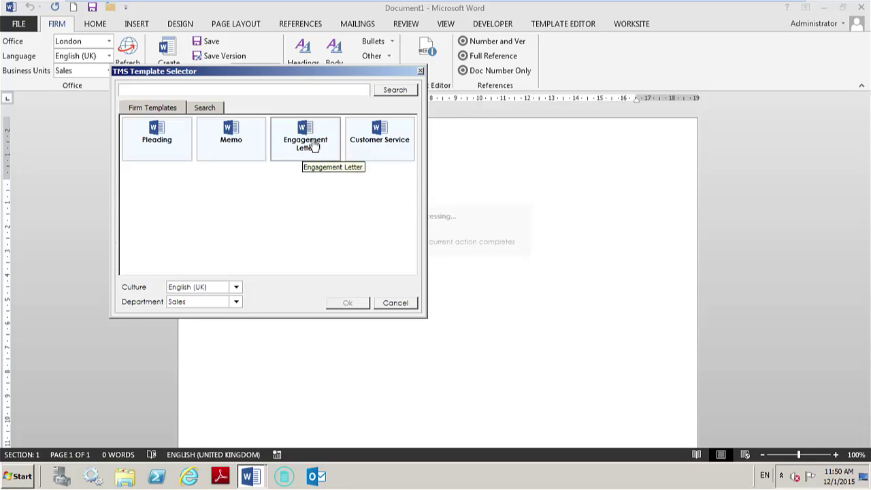
pyautogui.click(352, 303)
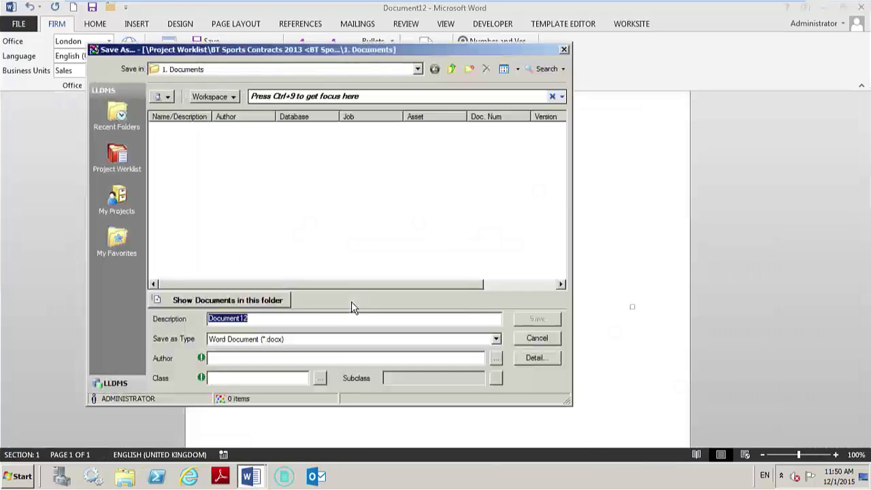
# - Save the letter to the document store with the author's initials and document class DOC
pyautogui.click(266, 359)
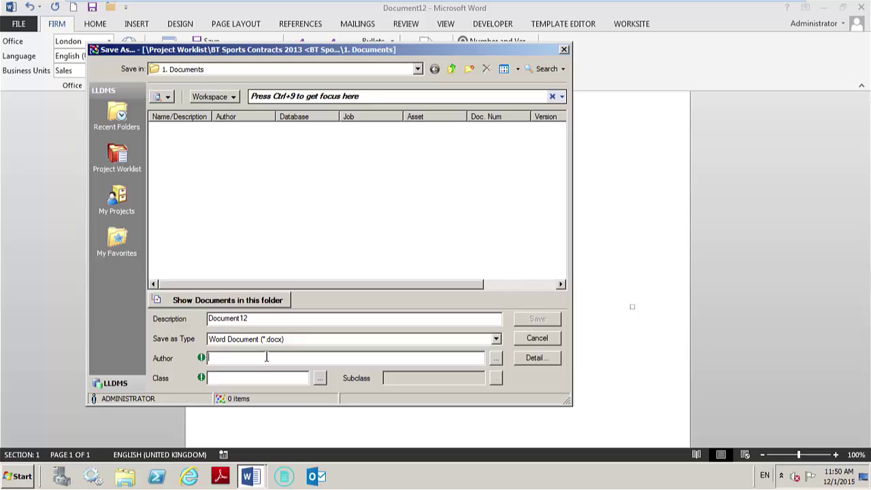
pyautogui.write('gw')
pyautogui.press('Tab')
pyautogui.write('doc')
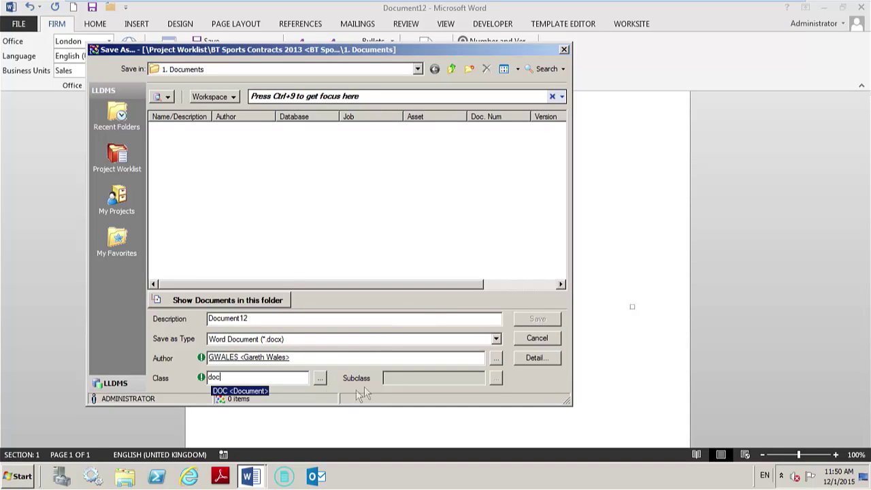
pyautogui.click(268, 377)
pyautogui.press('Tab')
pyautogui.click(539, 325)
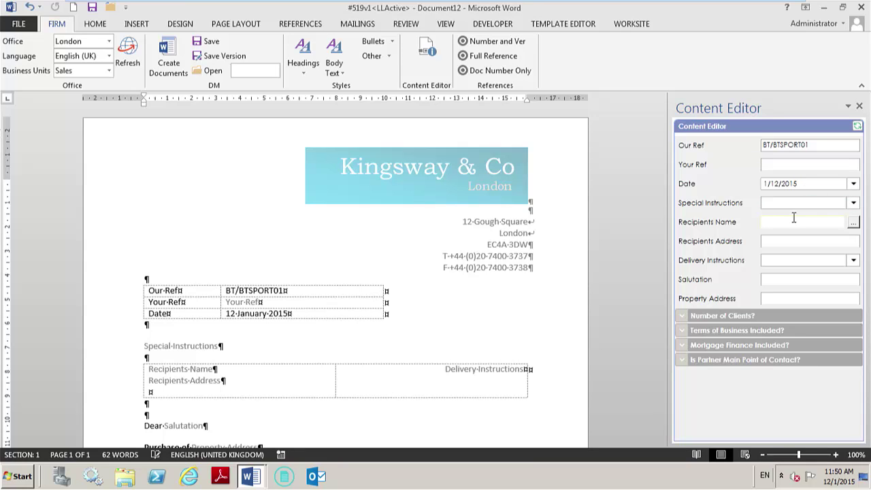
# - Set Your Ref to TK0001 and Special Instructions to Private and Confidential
pyautogui.click(849, 166)
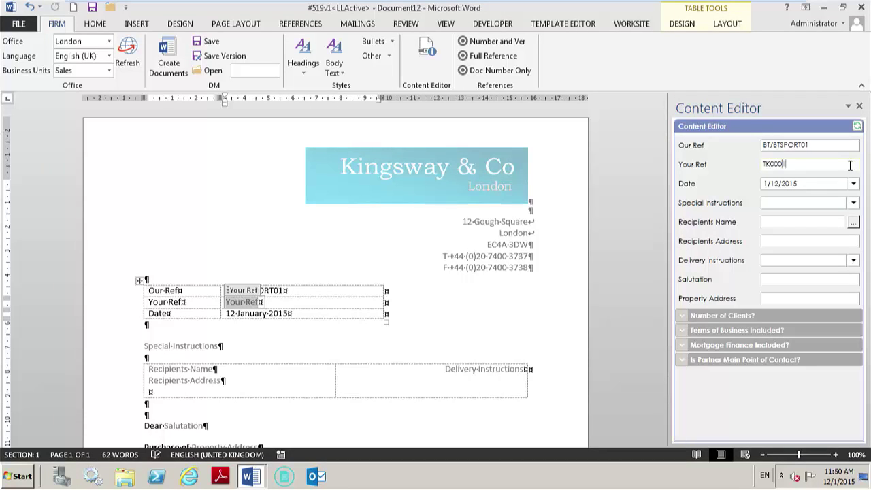
pyautogui.click(797, 204)
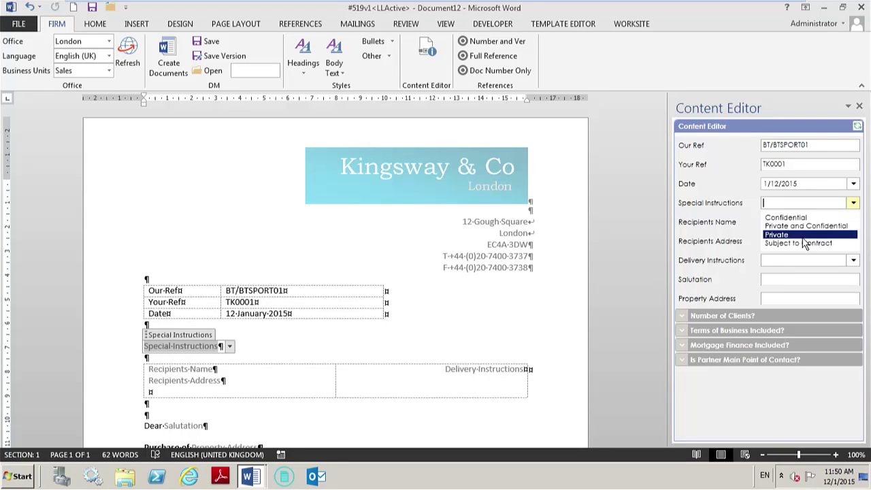
pyautogui.click(802, 226)
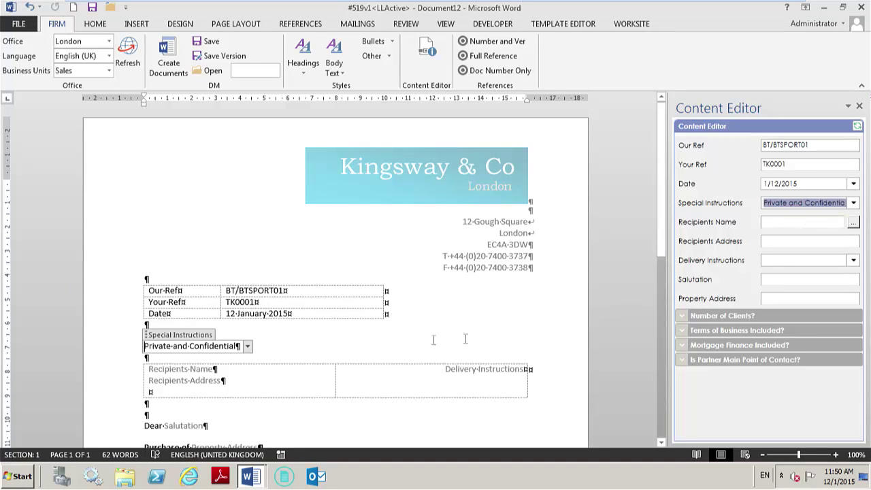
pyautogui.click(356, 353)
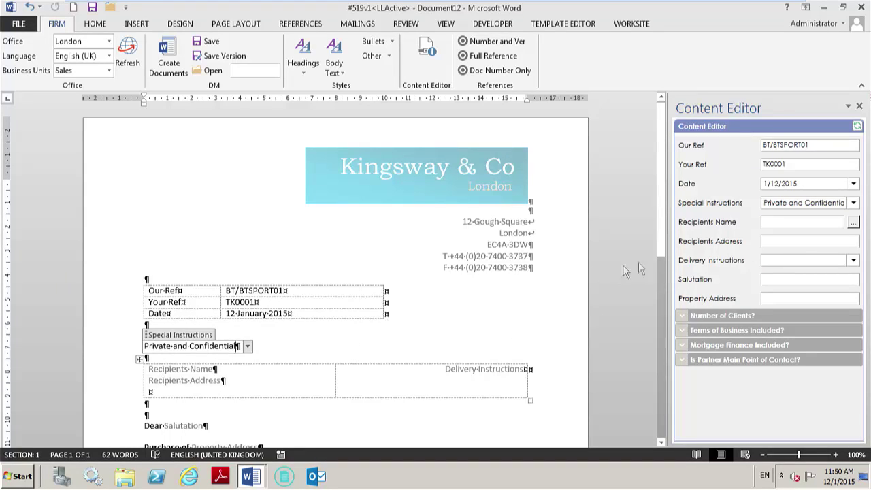
pyautogui.click(853, 223)
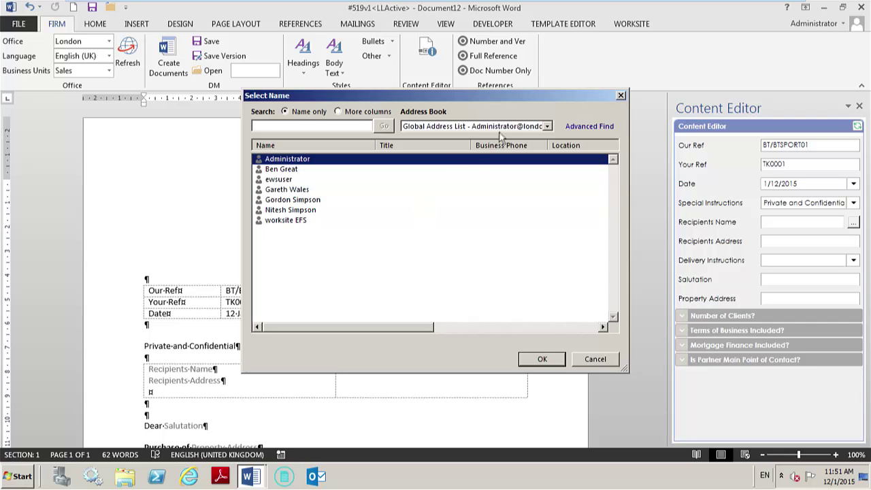
# - Fill the recipient's name and salutation by picking the contact from the Contacts address book
pyautogui.click(476, 126)
pyautogui.click(441, 146)
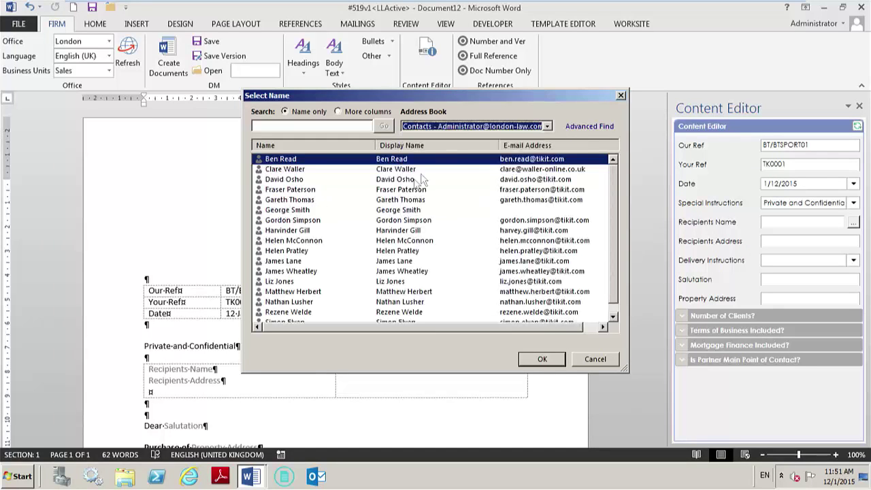
pyautogui.click(294, 220)
pyautogui.click(544, 359)
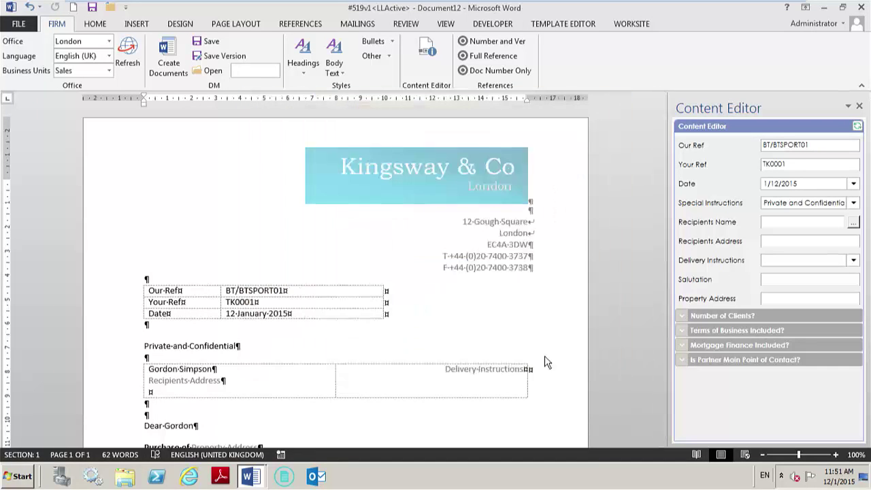
# - Enter the recipient's postal address and set Delivery Instructions to By Hand
pyautogui.click(814, 242)
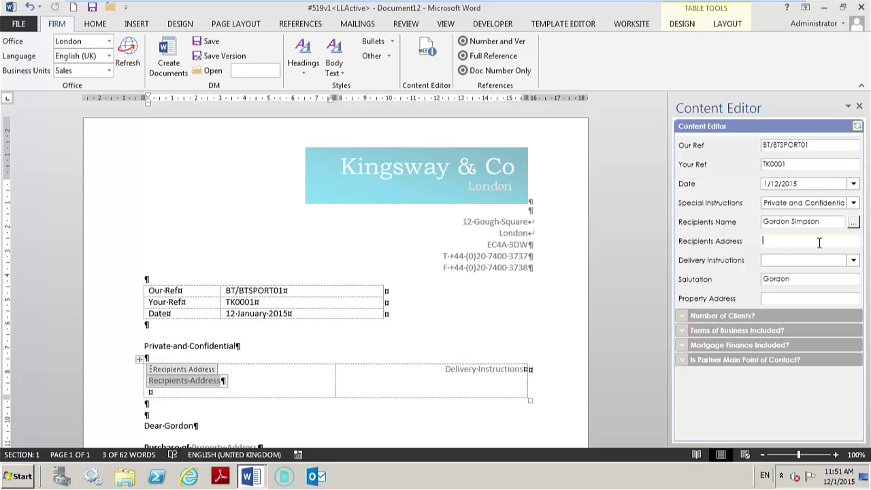
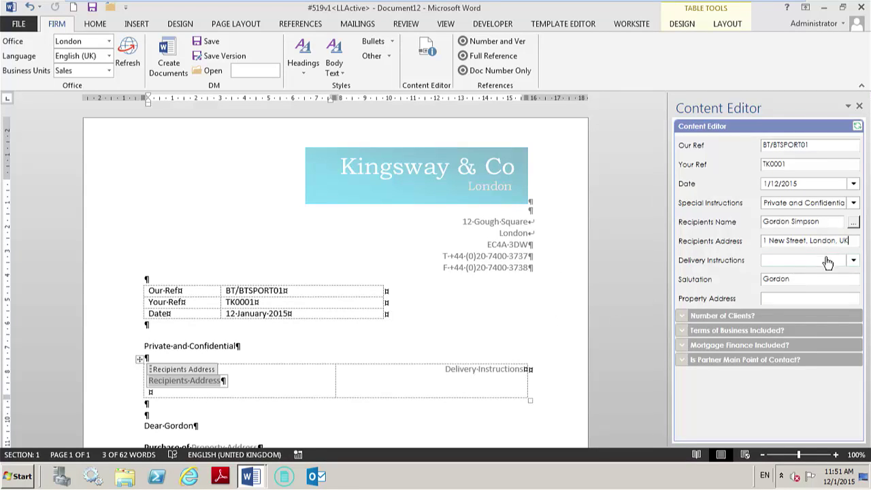
pyautogui.click(828, 263)
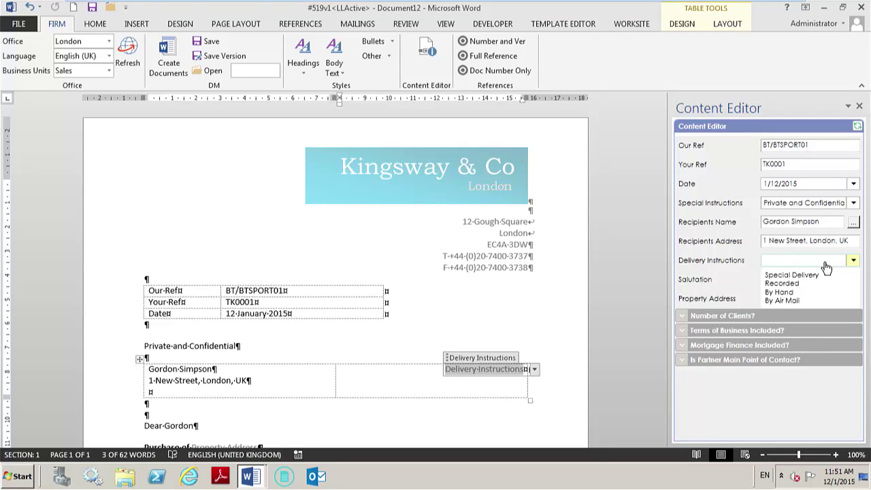
pyautogui.click(806, 293)
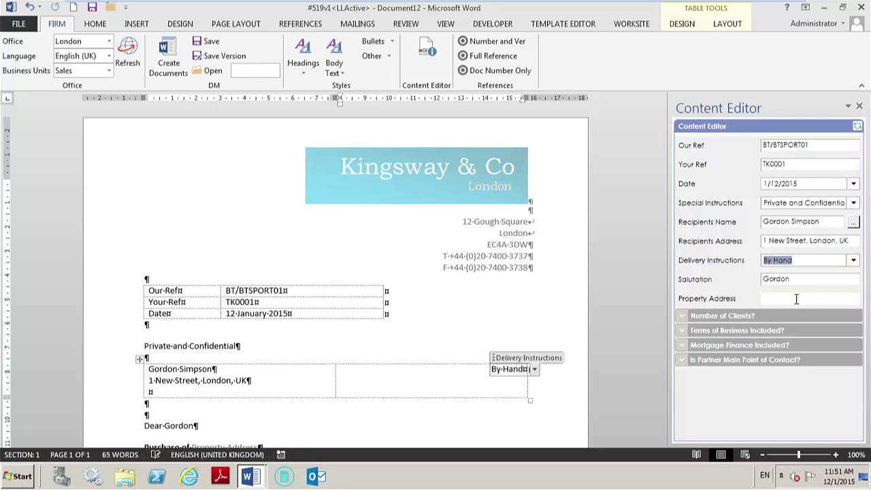
pyautogui.click(805, 297)
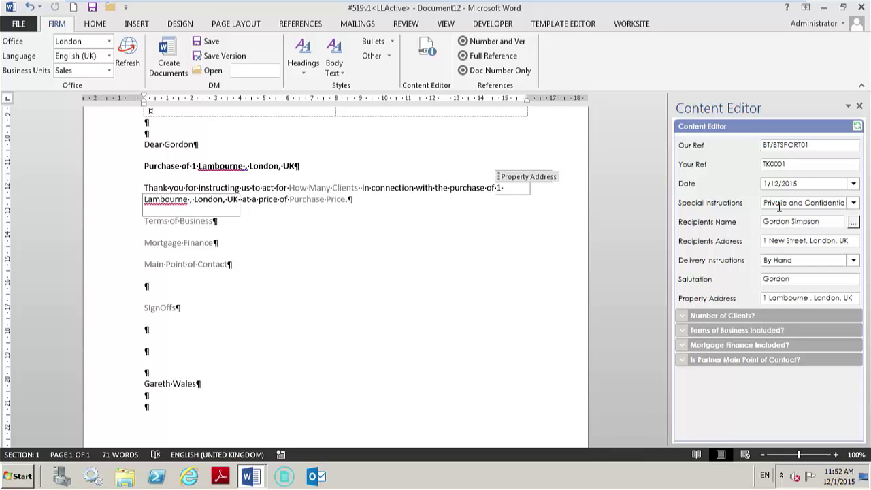
# - Set Number of Clients to More Than Two so the letter addresses all of them
pyautogui.click(685, 317)
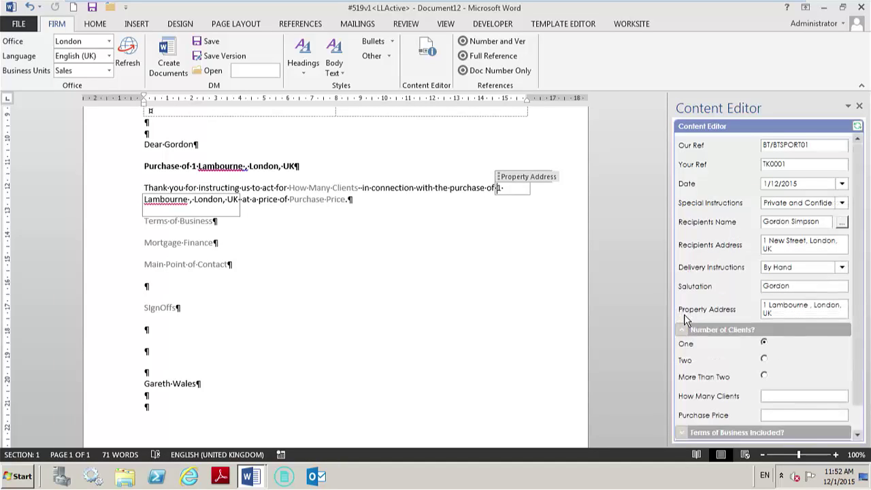
pyautogui.scroll(-1, 864, 204)
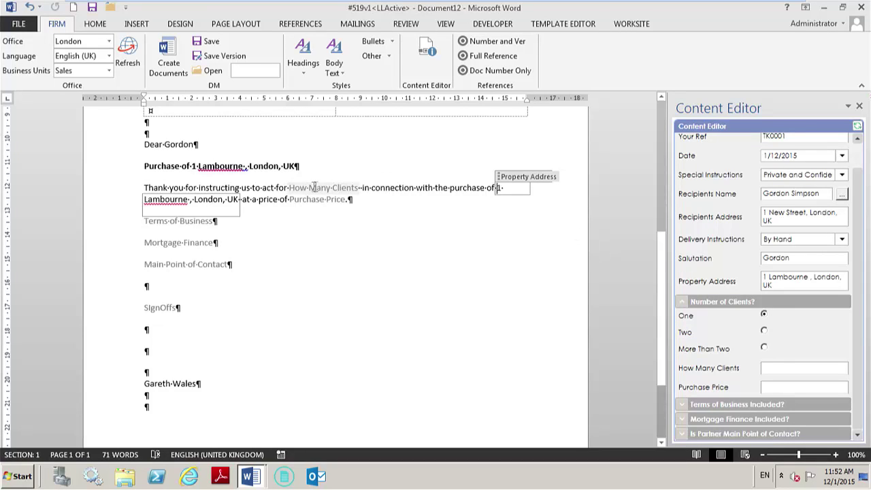
pyautogui.click(764, 316)
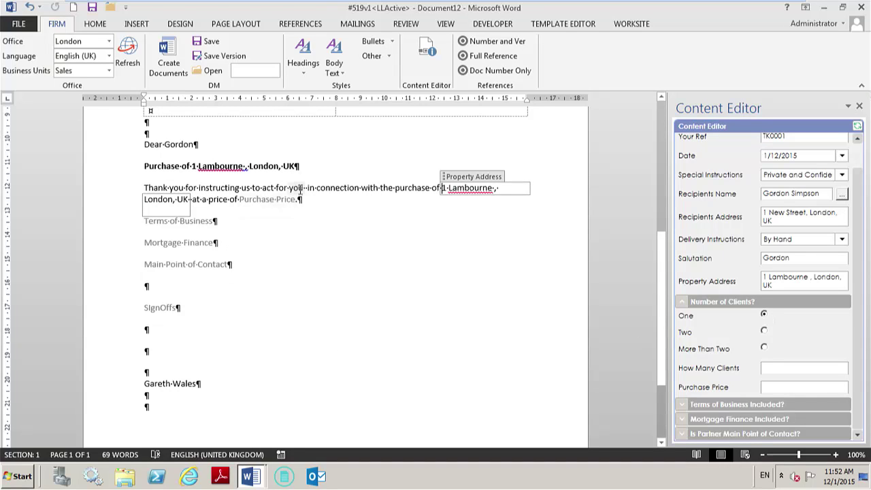
pyautogui.click(765, 332)
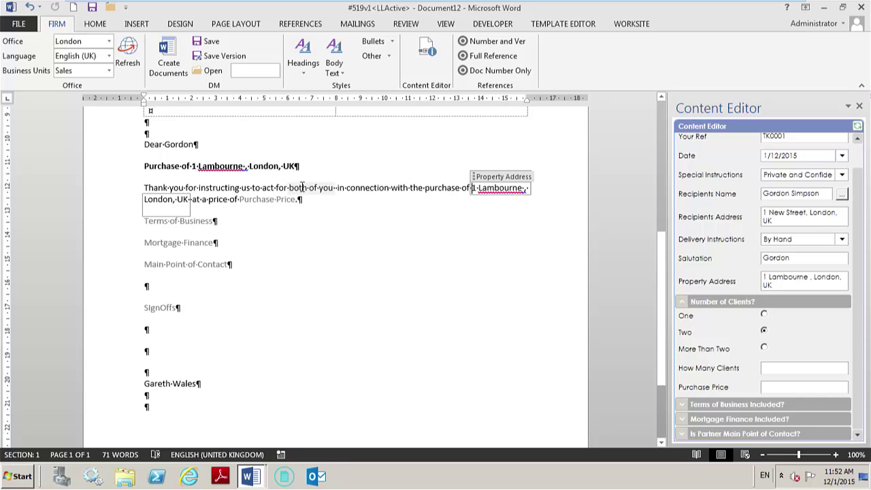
pyautogui.click(764, 348)
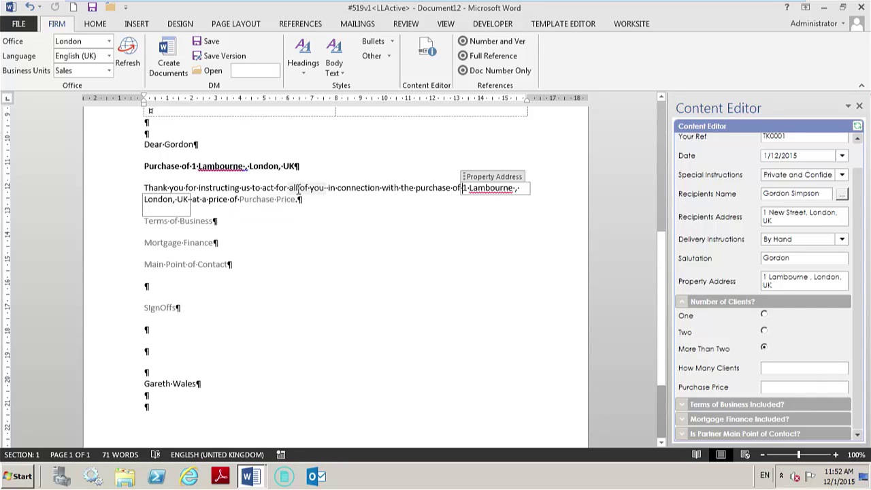
# - Enter £1,000,000 as the Purchase Price
pyautogui.click(791, 385)
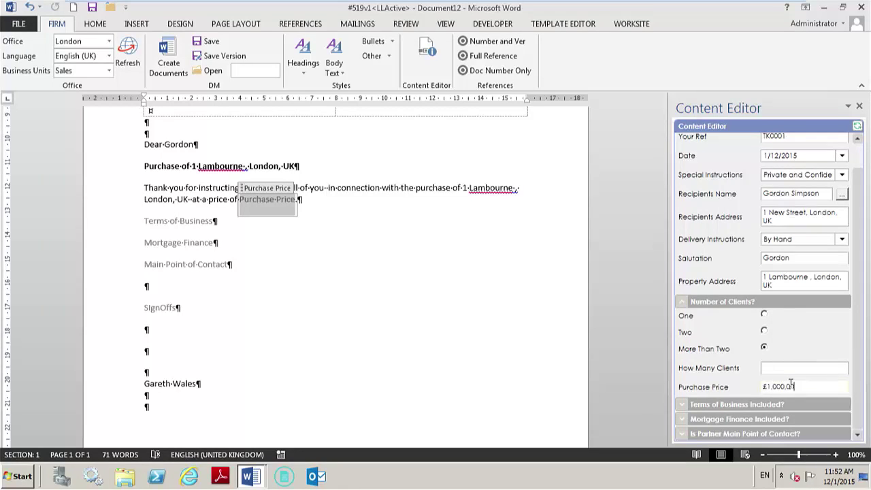
pyautogui.write('£1,000,000')
pyautogui.click(682, 302)
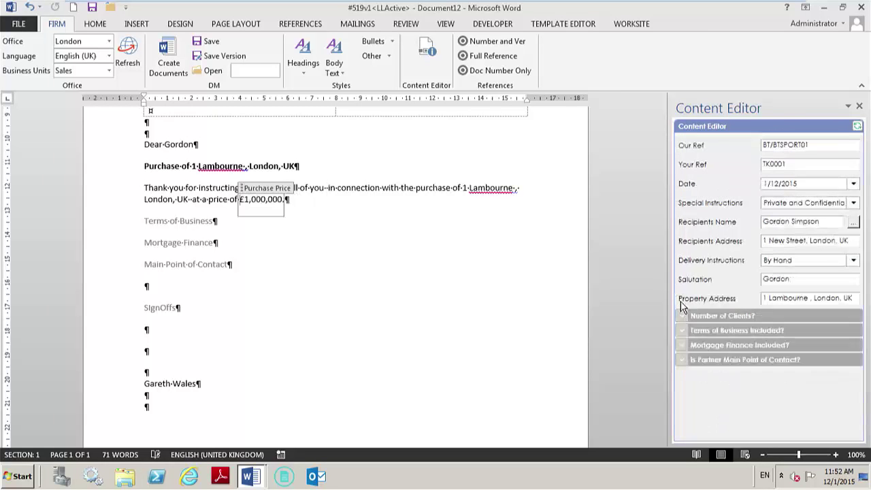
pyautogui.click(686, 331)
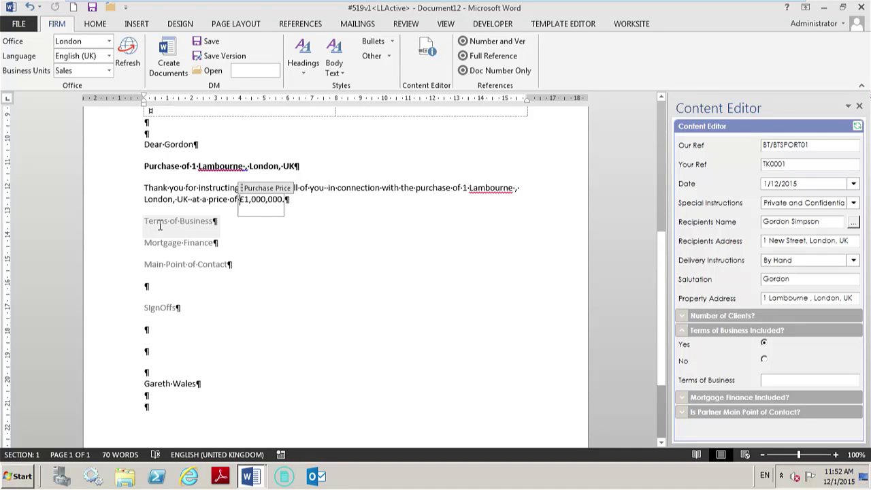
# - Mark the terms of business as already received and include the mortgage finance paragraph
pyautogui.click(764, 345)
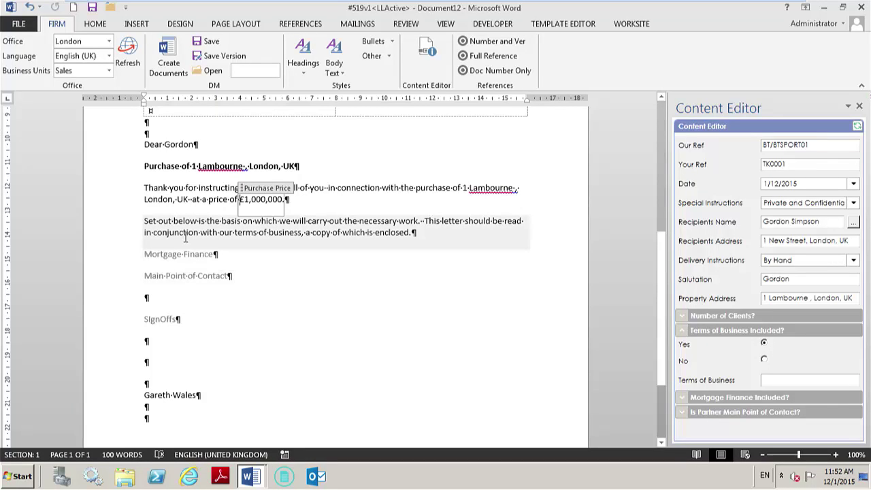
pyautogui.click(764, 362)
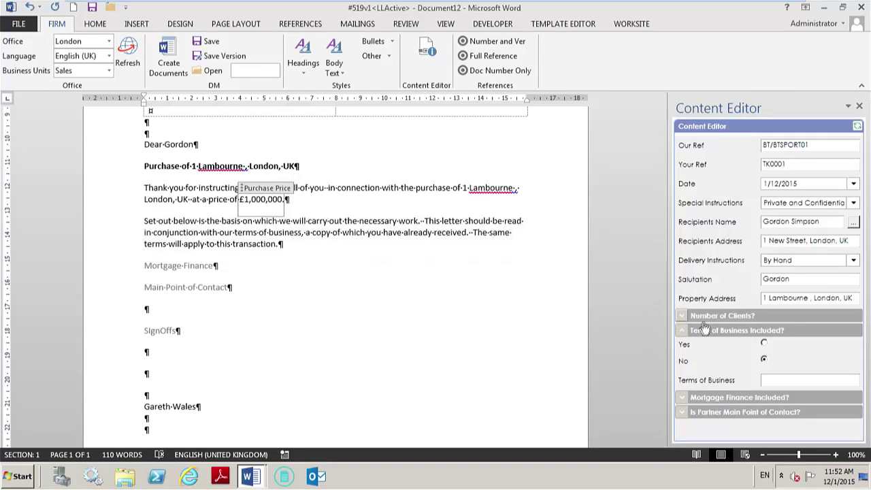
pyautogui.click(682, 331)
pyautogui.click(682, 349)
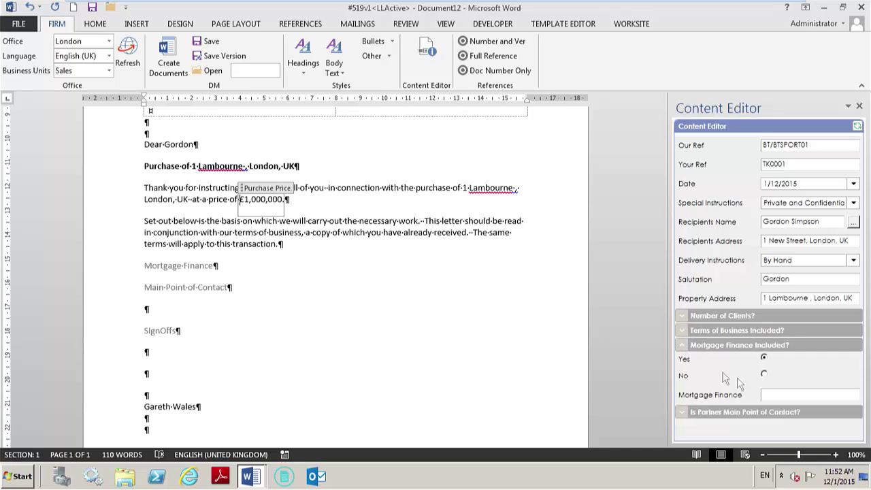
pyautogui.click(764, 359)
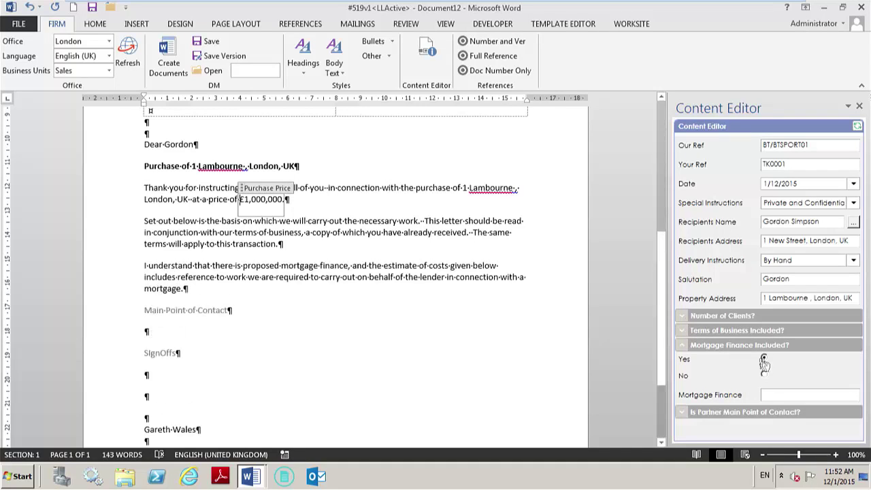
pyautogui.click(683, 348)
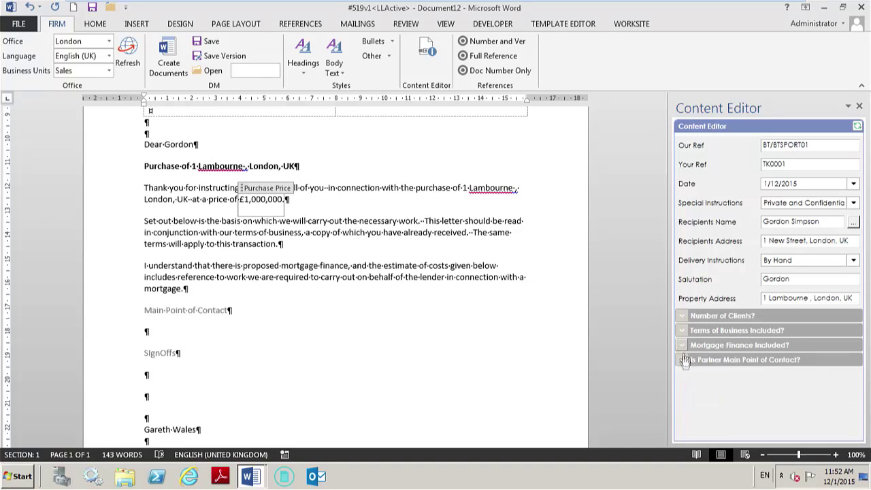
# - Make the partner the main point of contact and choose Kind Regards as the sign-off
pyautogui.click(682, 359)
pyautogui.scroll(-1, 763, 360)
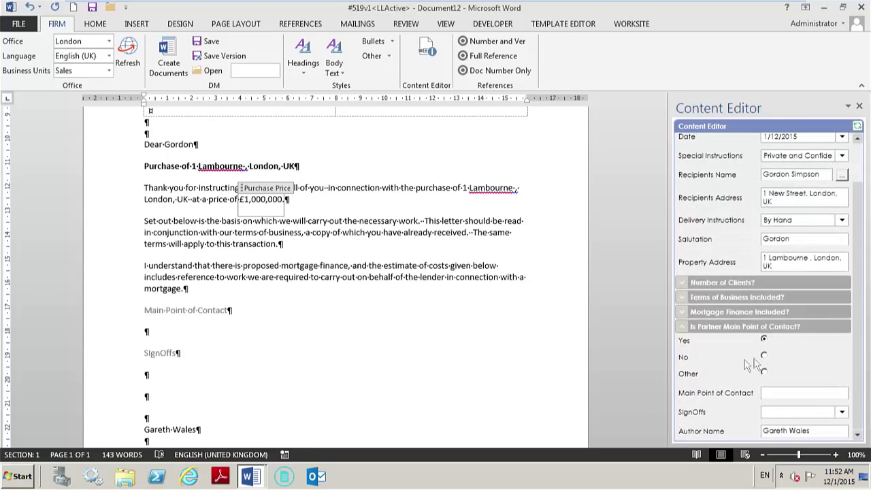
pyautogui.click(764, 341)
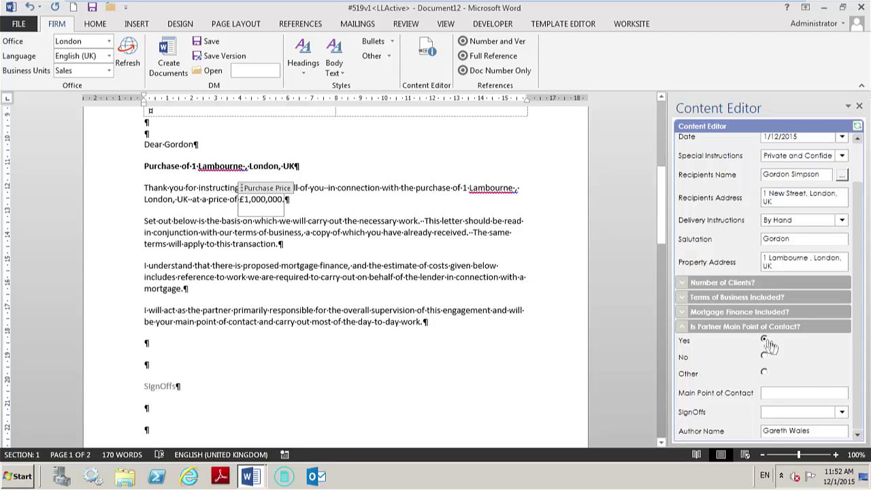
pyautogui.click(819, 418)
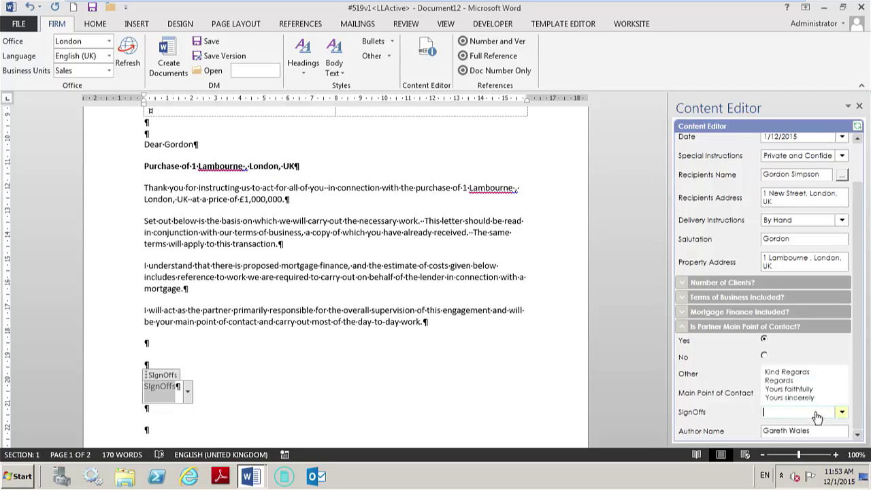
pyautogui.click(783, 370)
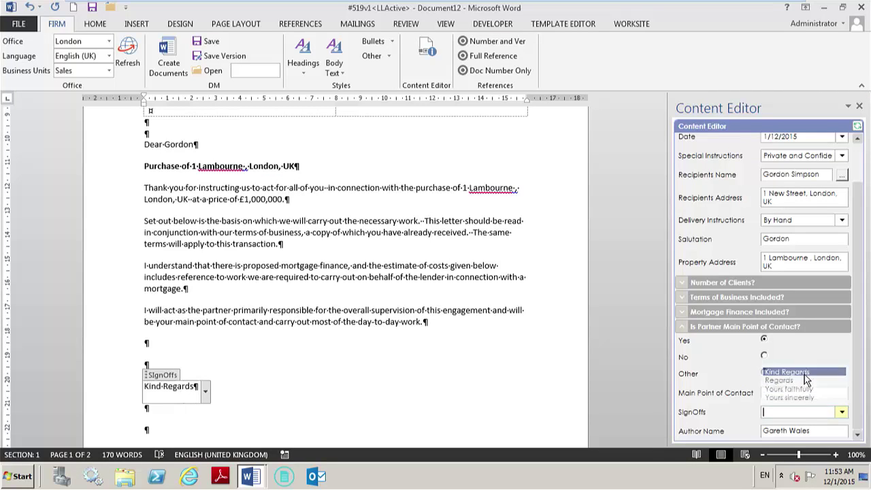
pyautogui.click(685, 328)
pyautogui.scroll(-3, 425, 399)
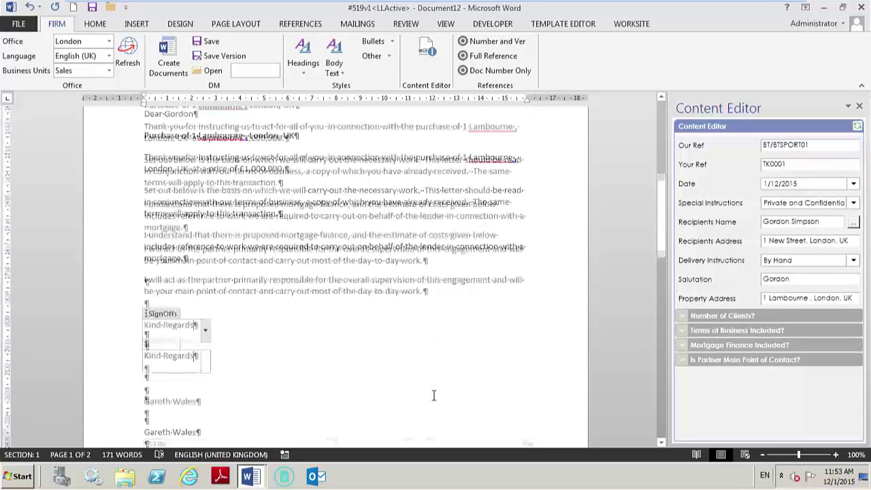
pyautogui.scroll(2, 469, 387)
pyautogui.scroll(5, 470, 383)
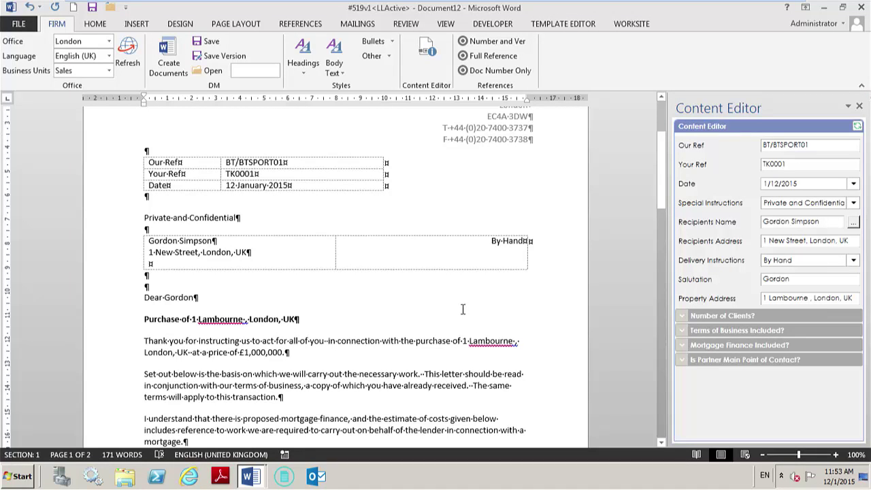
pyautogui.scroll(4, 461, 291)
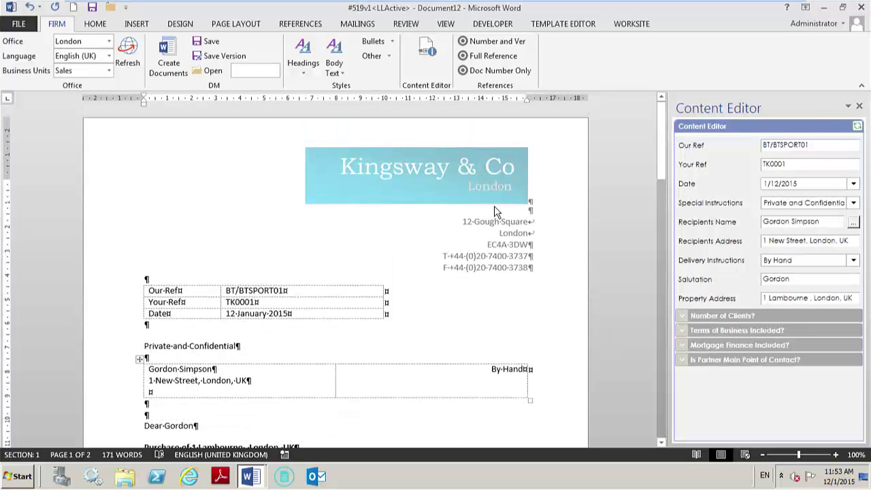